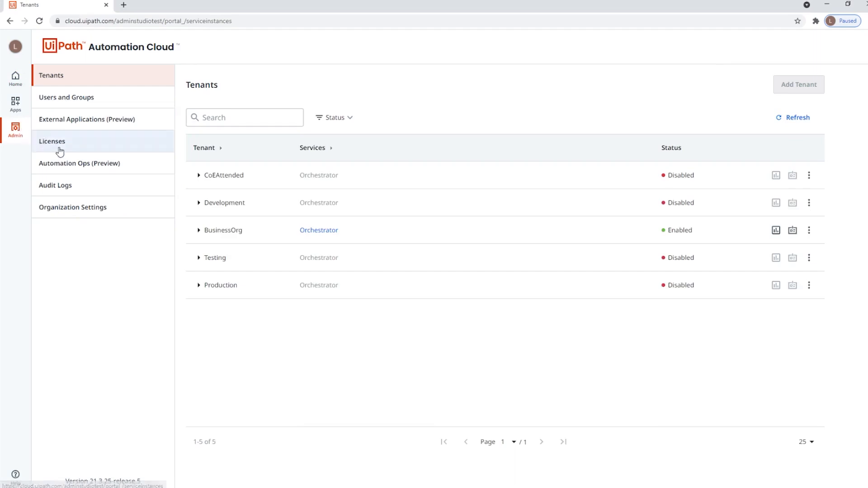
Add an Automation Ops product policy named "Global - Essential" for StudioX
{"action": "left_click", "coordinate": [62, 165]}
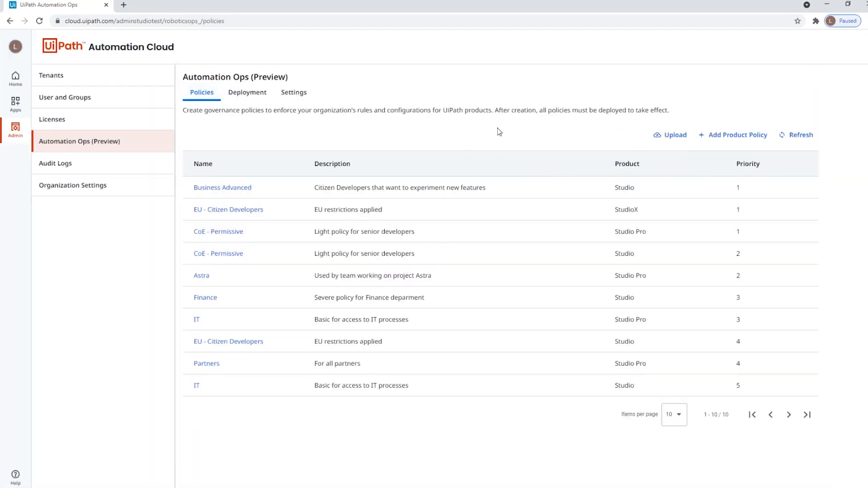
{"action": "left_click", "coordinate": [711, 134]}
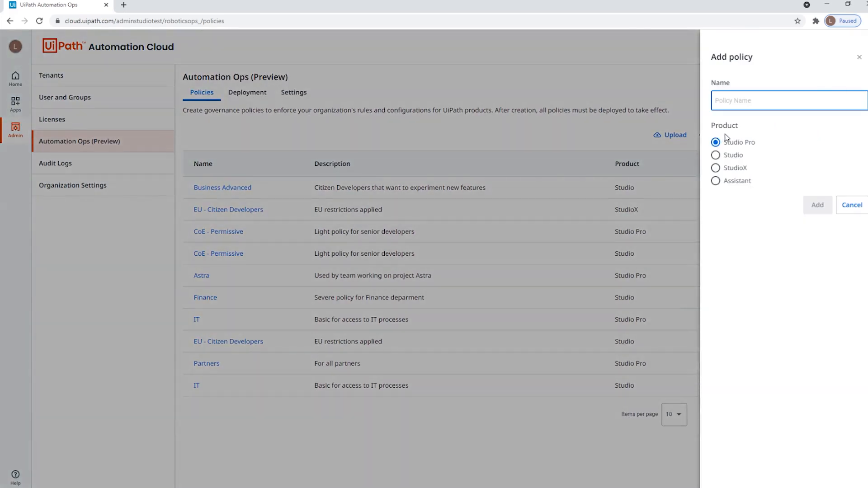
{"action": "type", "text": "Global - Essential"}
{"action": "left_click", "coordinate": [718, 168]}
{"action": "left_click", "coordinate": [813, 204]}
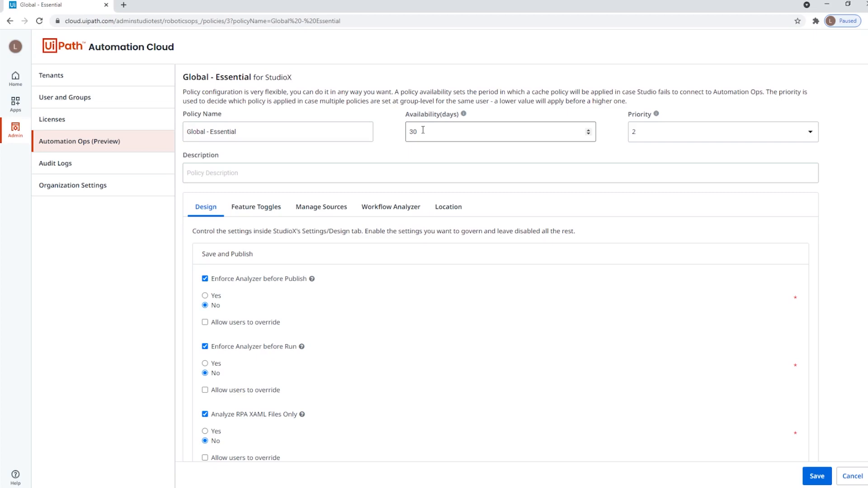
Set the policy's priority to 1 and its description to "Basic policy for Citizen Developers"
{"action": "left_click", "coordinate": [633, 135]}
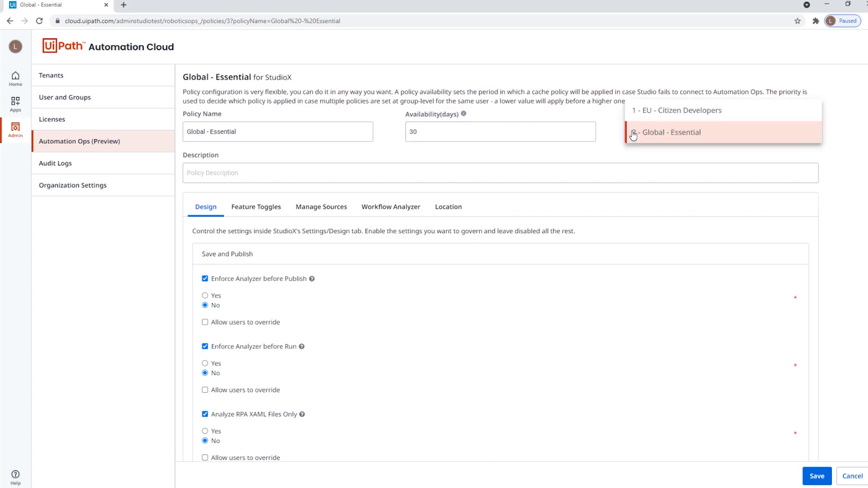
{"action": "left_click", "coordinate": [644, 112]}
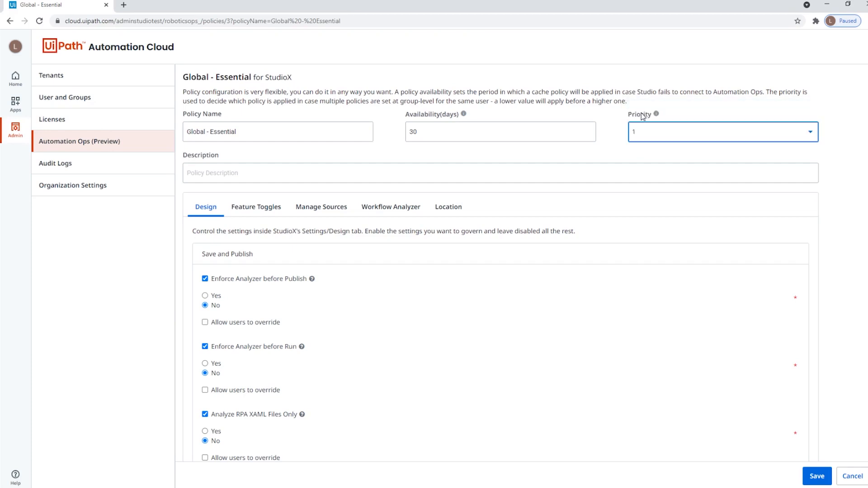
{"action": "left_click", "coordinate": [361, 173]}
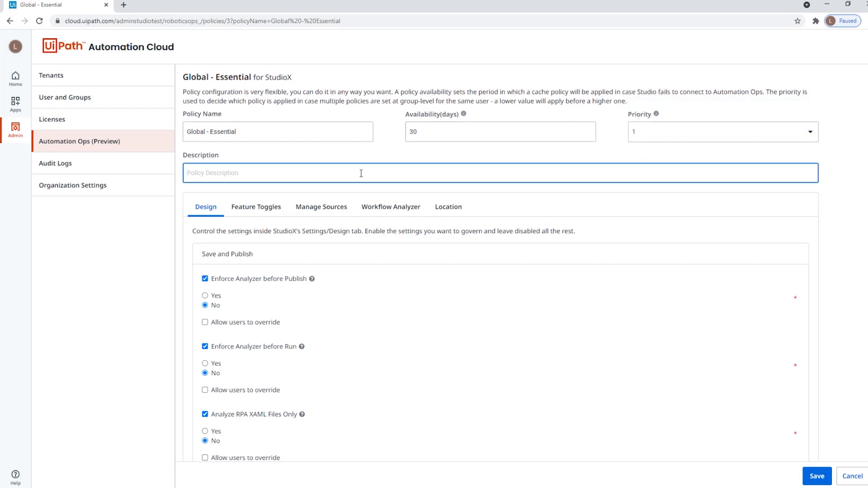
{"action": "type", "text": "Basic policy for Citizen Developers"}
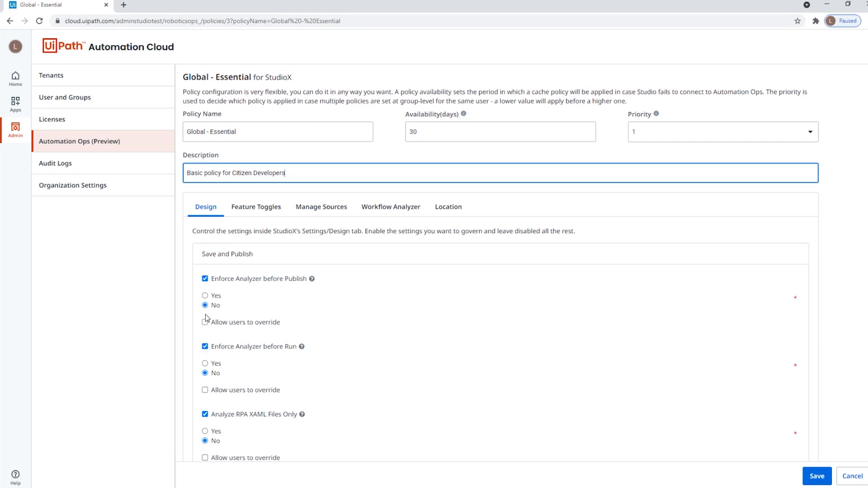
Set Enforce Analyzer before Publish and before Run to Yes, and review the policy's feature toggles and package source settings
{"action": "left_click", "coordinate": [206, 296]}
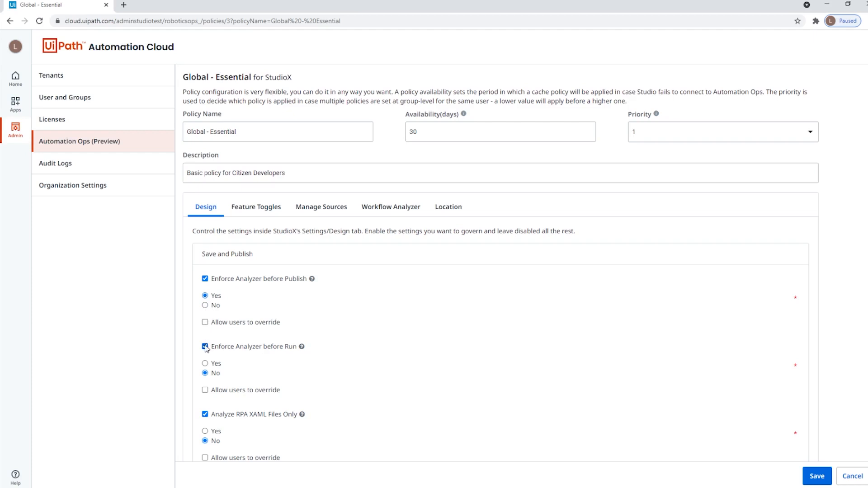
{"action": "left_click", "coordinate": [205, 364]}
{"action": "left_click", "coordinate": [240, 214]}
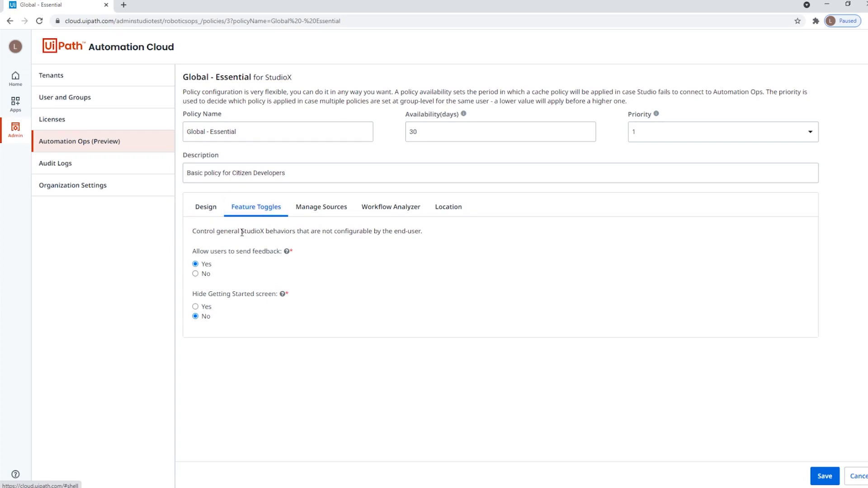
{"action": "left_click", "coordinate": [293, 211]}
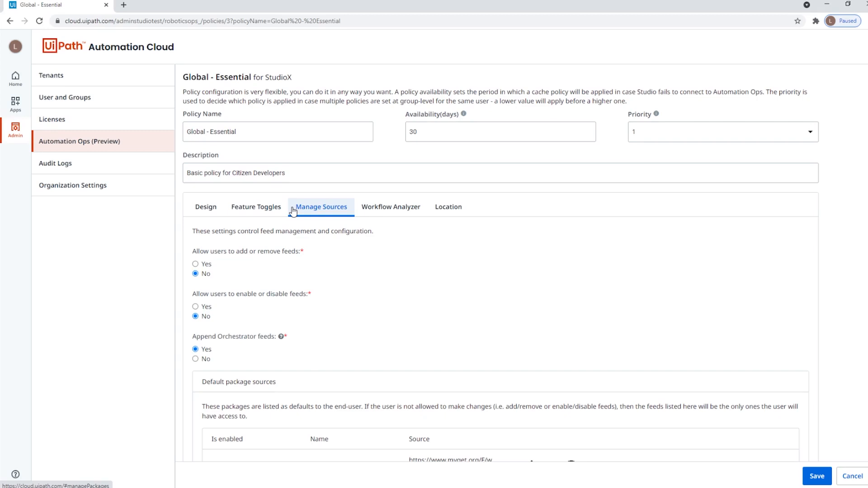
{"action": "scroll", "coordinate": [293, 212], "scroll_direction": "down", "scroll_amount": 1}
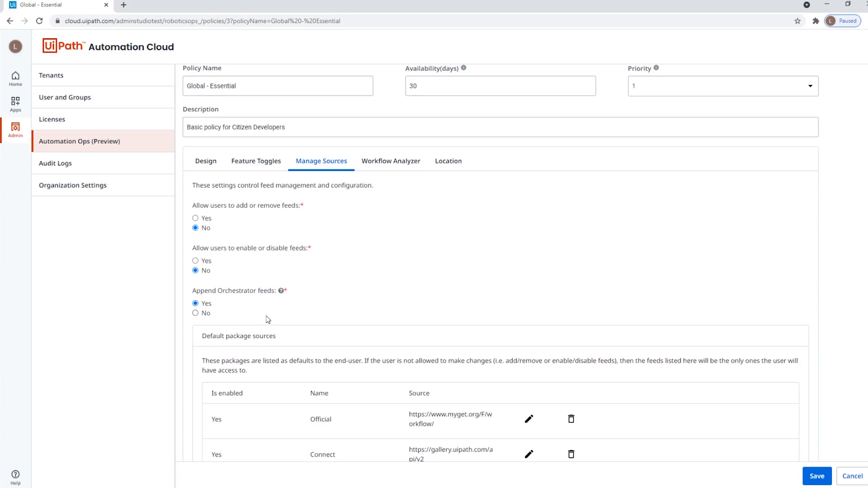
In Workflow Analyzer rule UX-SEC-010, replace the default value of the blacklistApps parameter with chrome.exe and save the parameter
{"action": "left_click", "coordinate": [378, 168]}
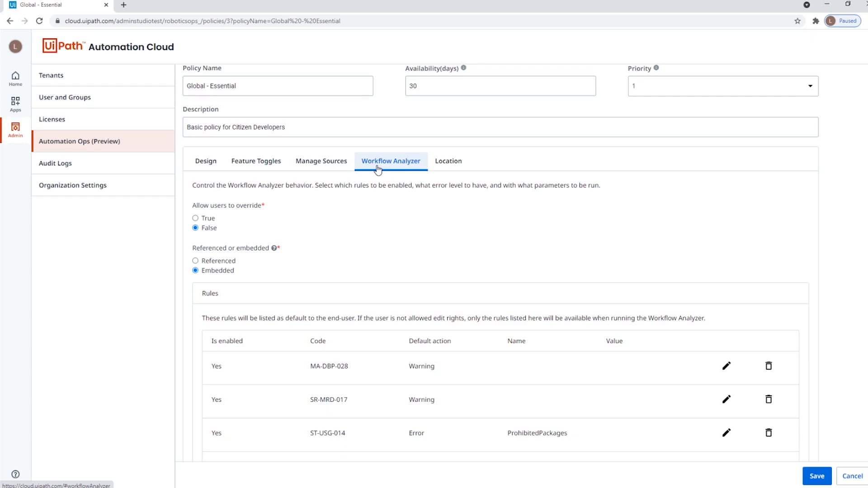
{"action": "scroll", "coordinate": [323, 150], "scroll_direction": "down", "scroll_amount": 7}
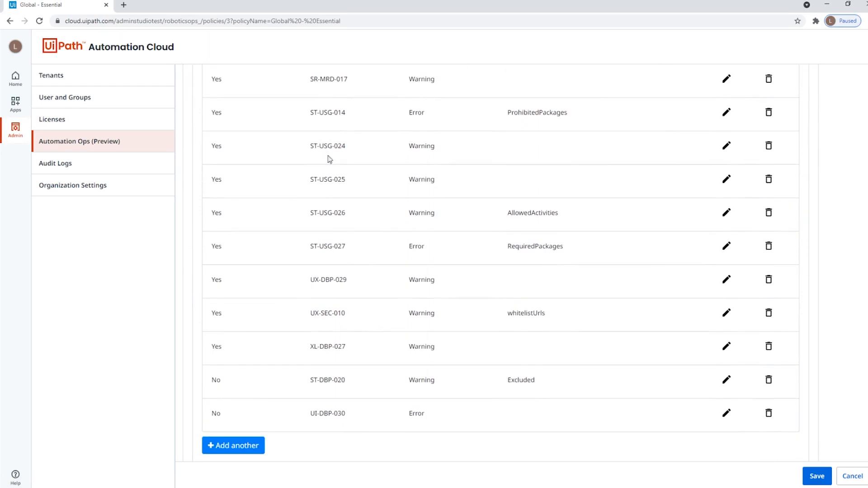
{"action": "left_click", "coordinate": [725, 312]}
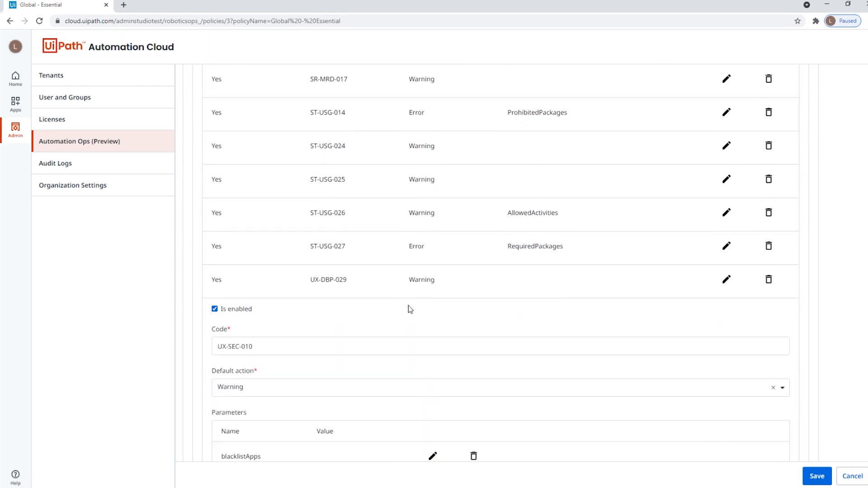
{"action": "scroll", "coordinate": [392, 307], "scroll_direction": "down", "scroll_amount": 4}
{"action": "left_click", "coordinate": [433, 278]}
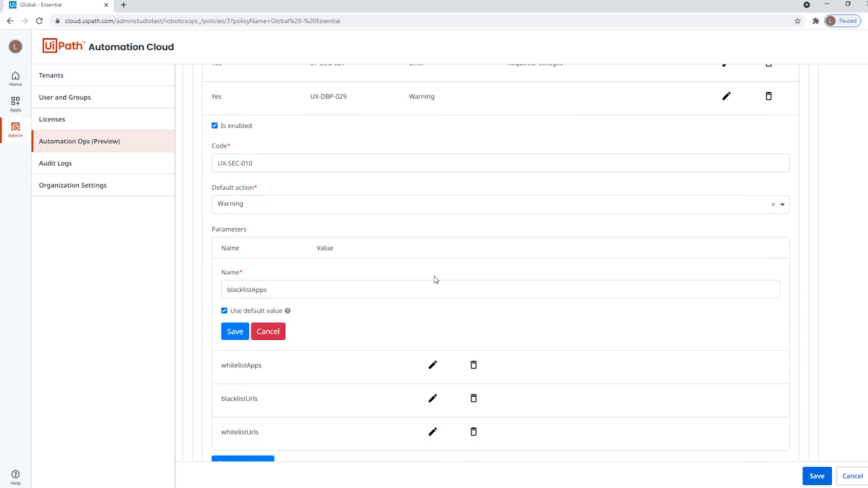
{"action": "left_click", "coordinate": [224, 311]}
{"action": "left_click", "coordinate": [244, 347]}
{"action": "type", "text": "chrome.exe"}
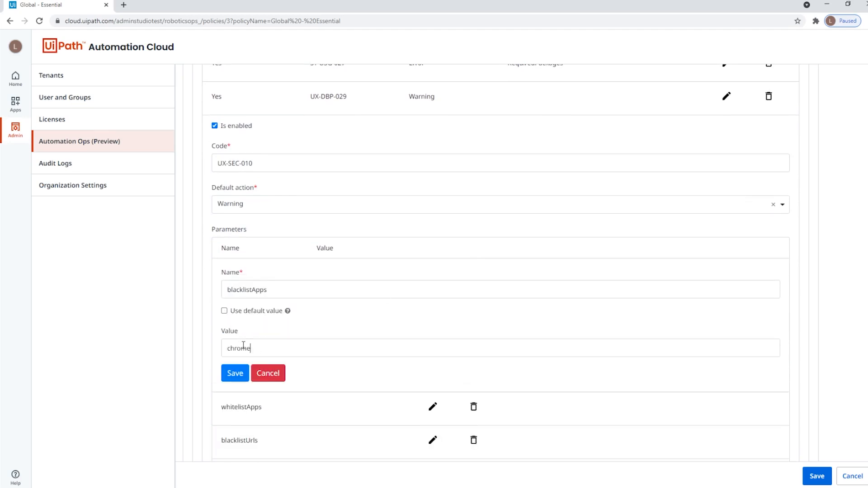
{"action": "left_click", "coordinate": [235, 373]}
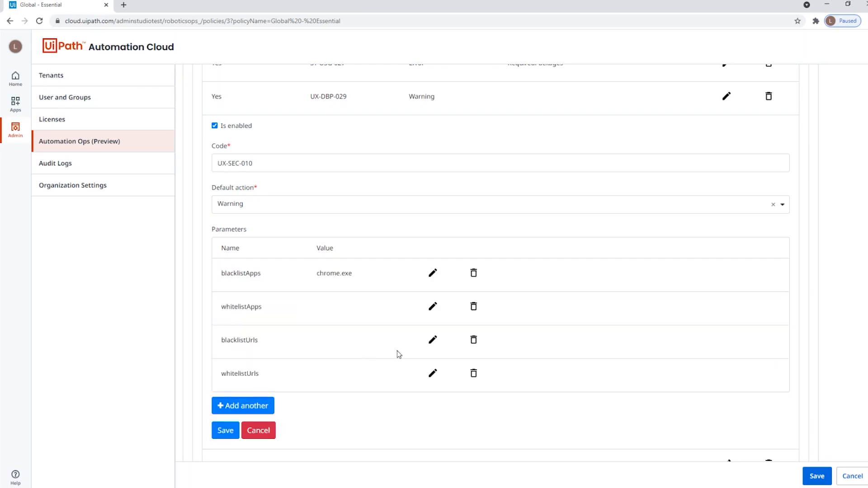
{"action": "left_click", "coordinate": [432, 340]}
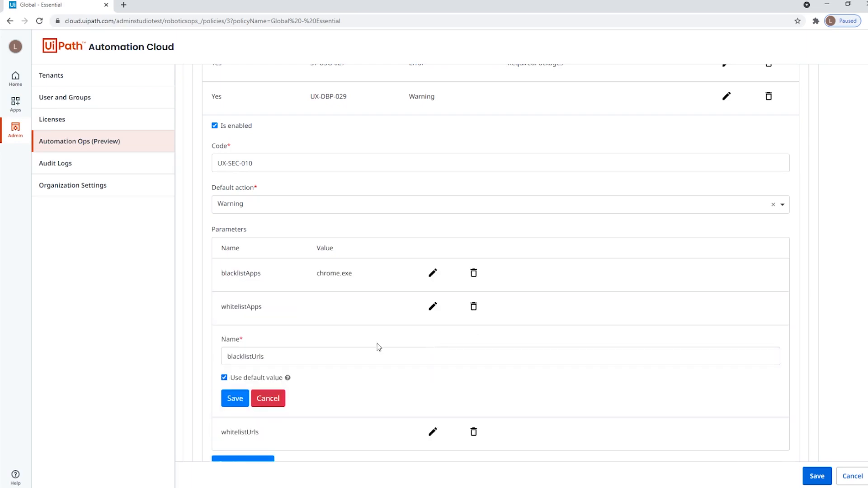
{"action": "left_click", "coordinate": [224, 378]}
{"action": "left_click", "coordinate": [244, 414]}
{"action": "type", "text": "https://www.uipath.com"}
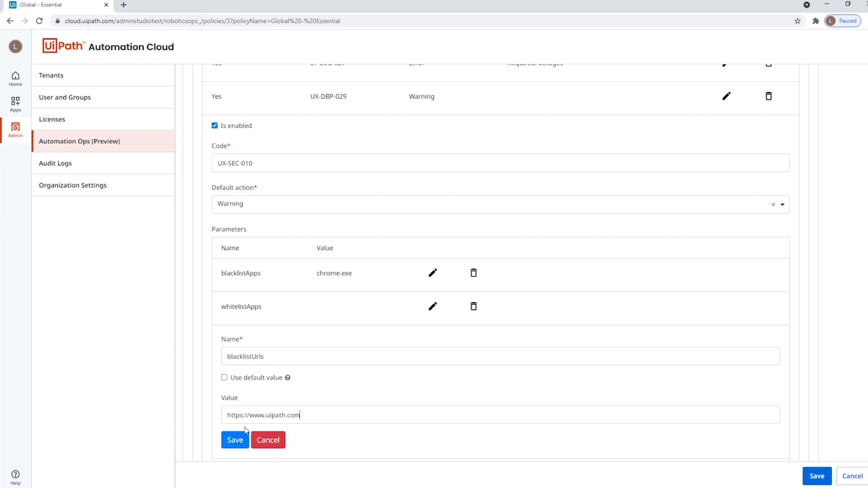
{"action": "left_click", "coordinate": [238, 441]}
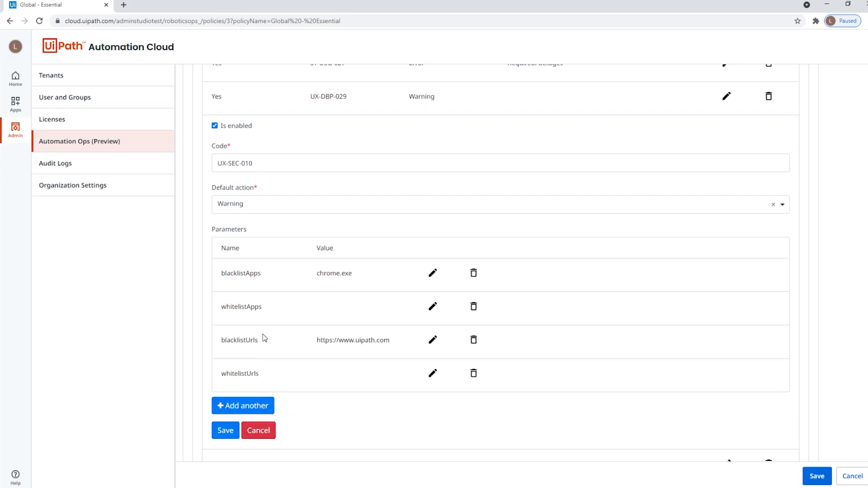
Set the default action of rule UX-SEC-010 to Error and save the rule
{"action": "left_click", "coordinate": [741, 207]}
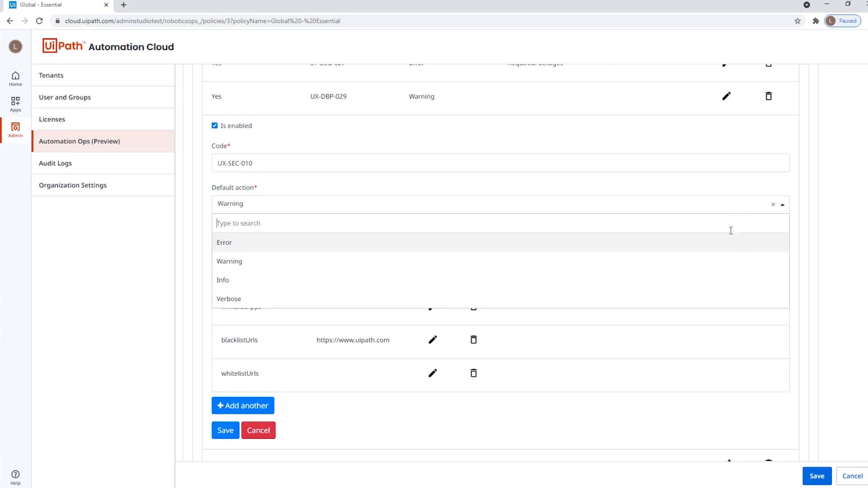
{"action": "left_click", "coordinate": [731, 248]}
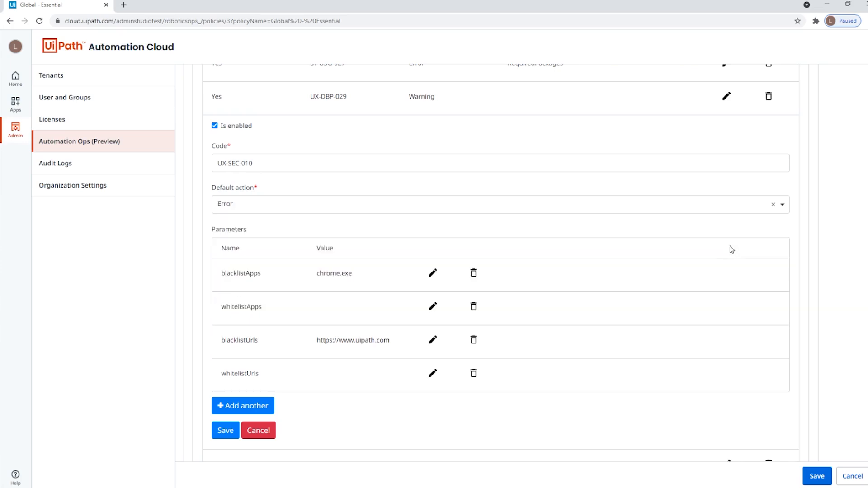
{"action": "scroll", "coordinate": [557, 284], "scroll_direction": "down", "scroll_amount": 2}
{"action": "left_click", "coordinate": [225, 339]}
Review the policy's default project location settings and save the Global - Essential policy
{"action": "scroll", "coordinate": [572, 292], "scroll_direction": "up", "scroll_amount": 10}
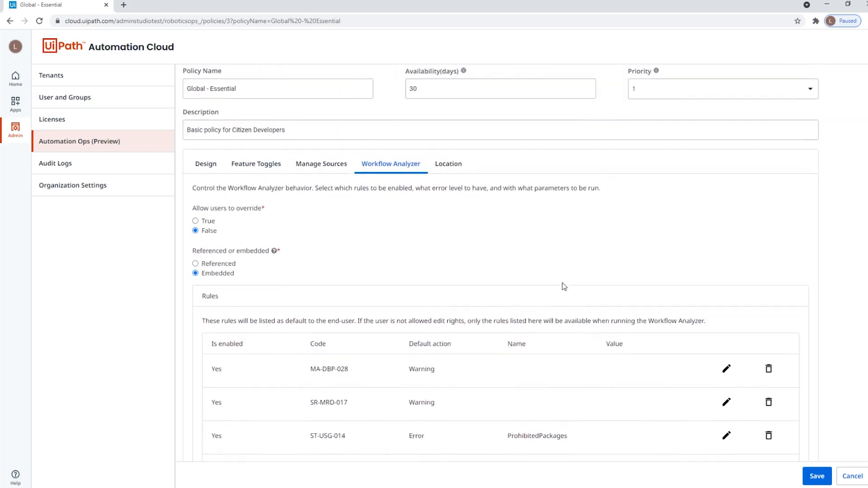
{"action": "left_click", "coordinate": [449, 165]}
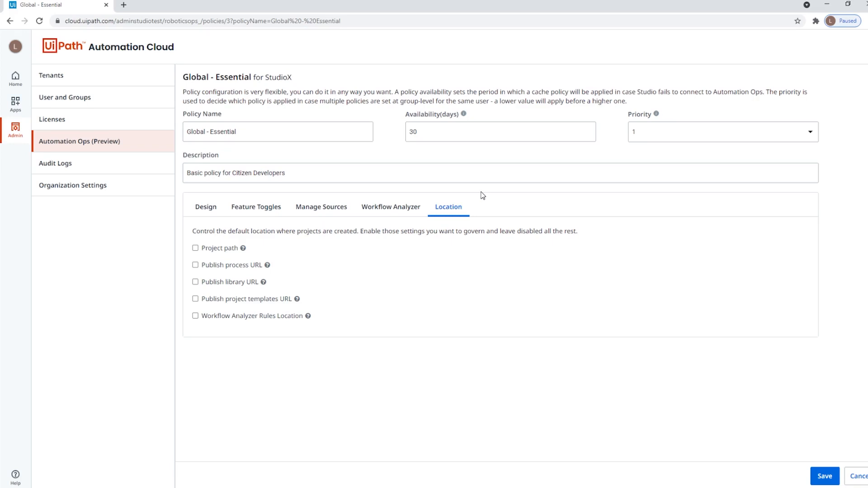
{"action": "left_click", "coordinate": [822, 476]}
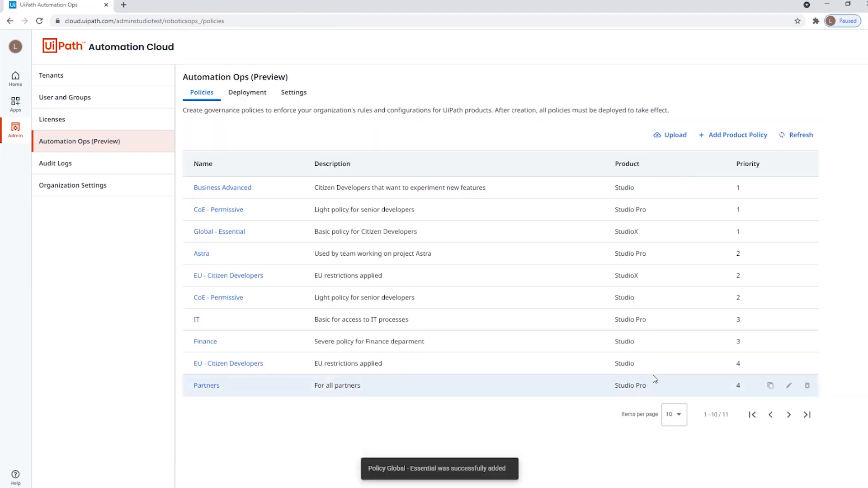